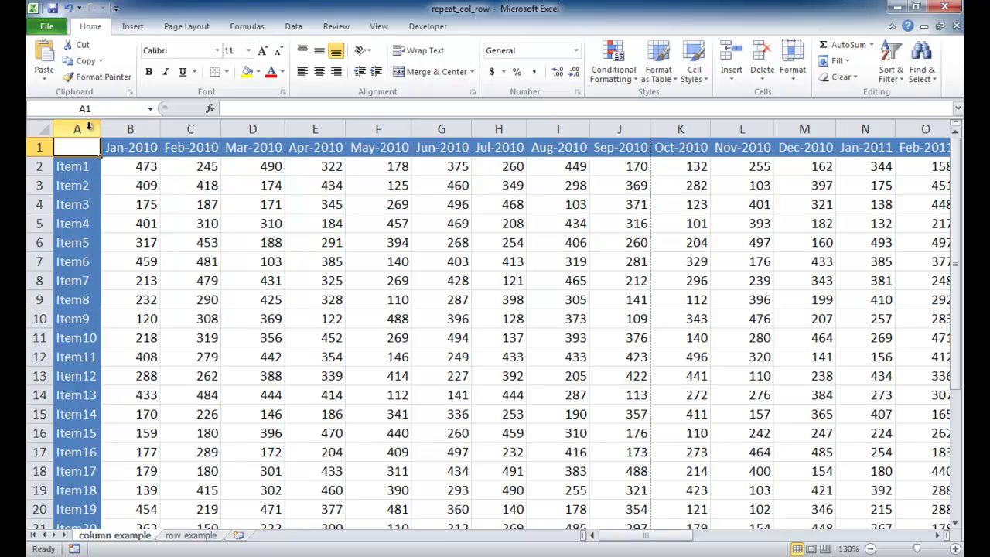
Page through the column example sheet's print preview up to page 6, checking the item labels on each page.
left_click_drag(658, 537, 582, 508)
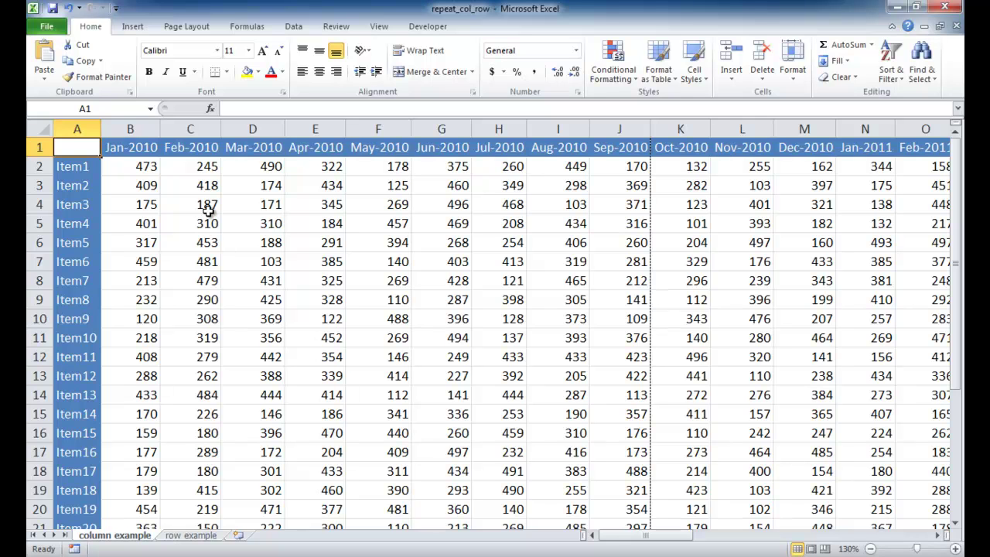
key("ctrl+p")
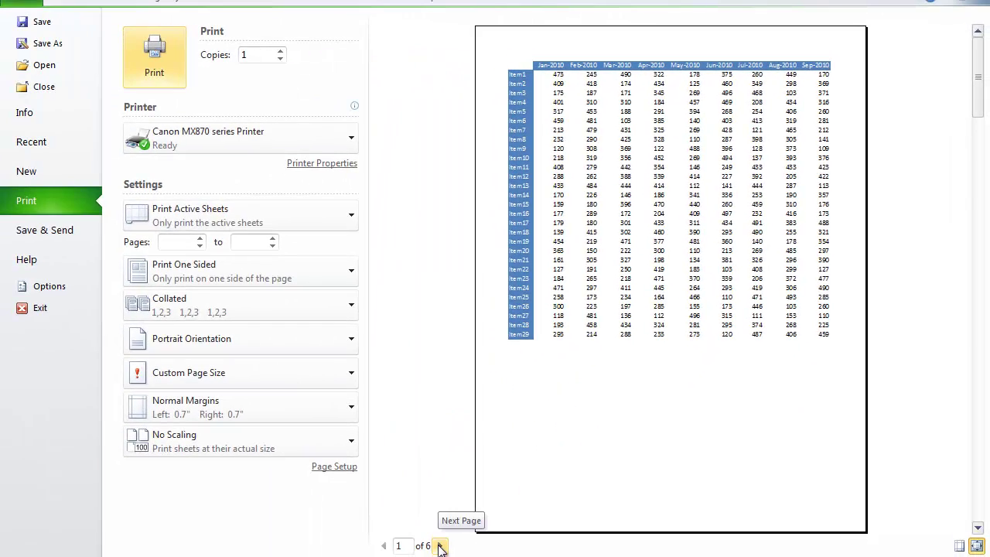
left_click(428, 554)
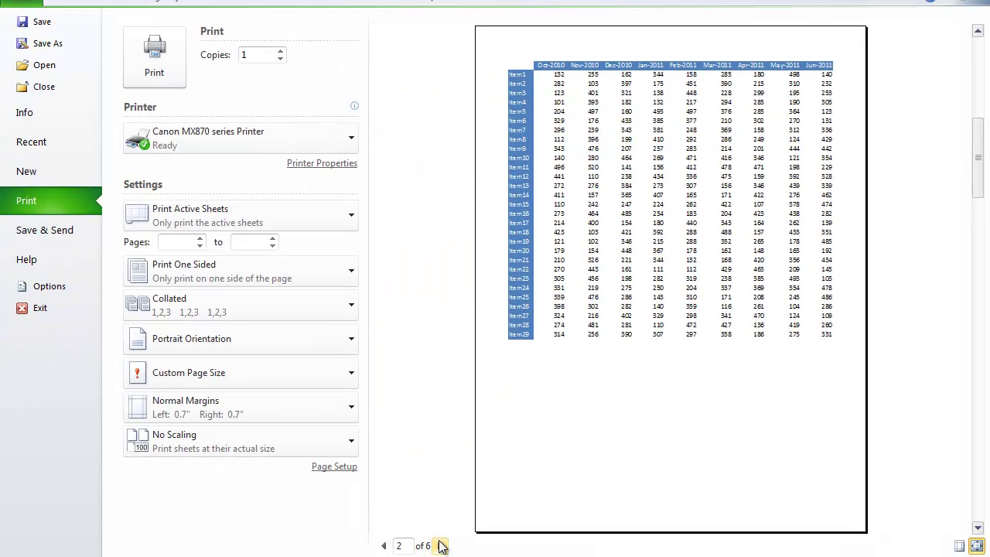
left_click(441, 546)
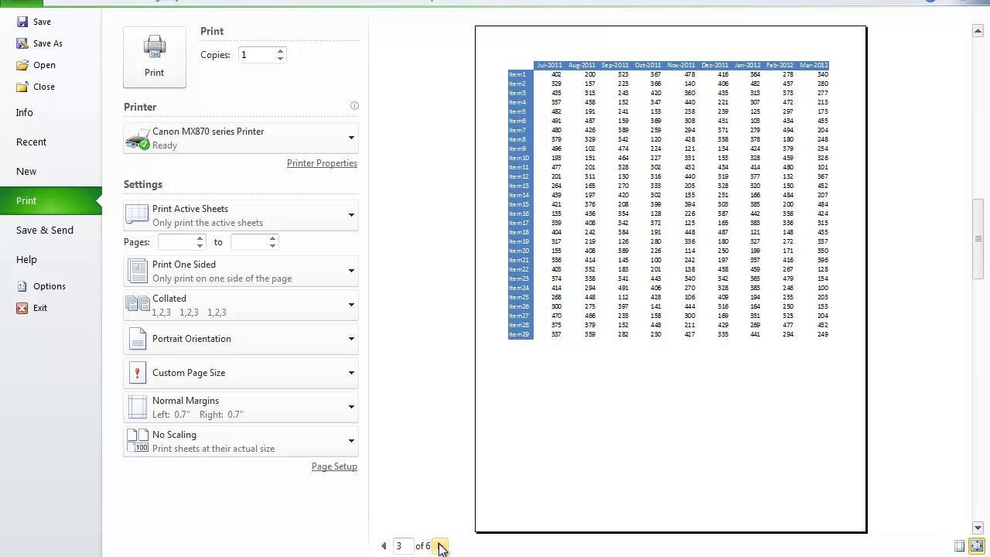
left_click(441, 546)
left_click(441, 546)
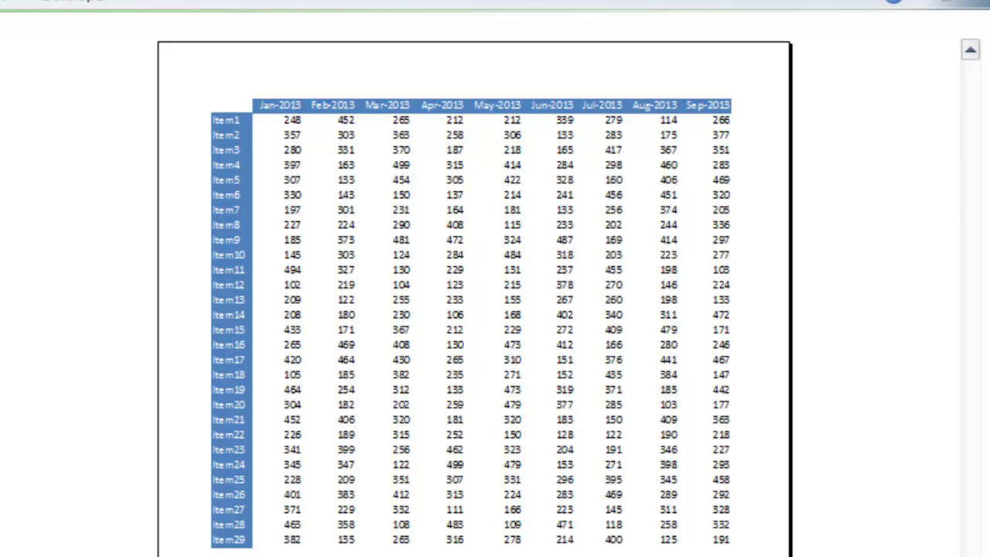
left_click(108, 555)
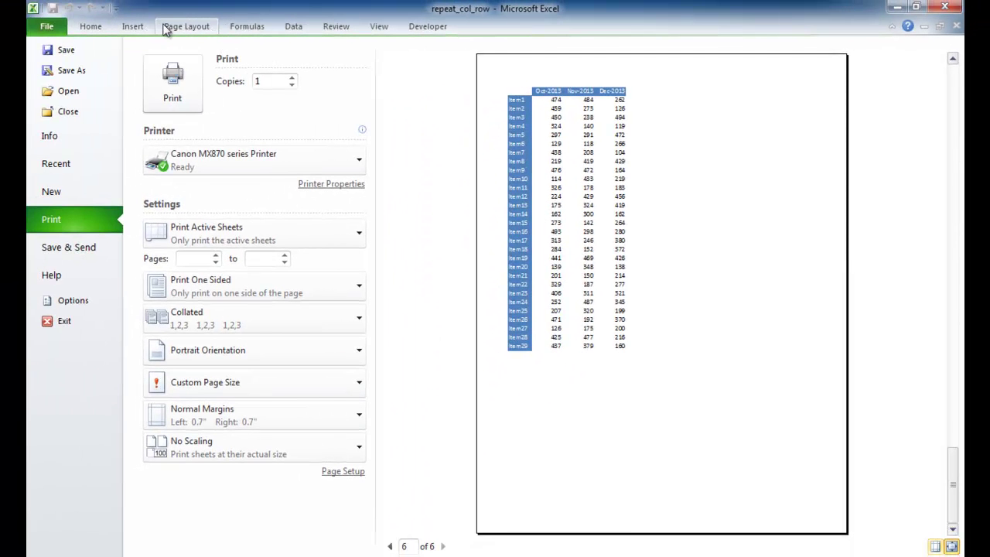
Clear the columns to repeat at left in the column example sheet's print titles.
left_click(186, 27)
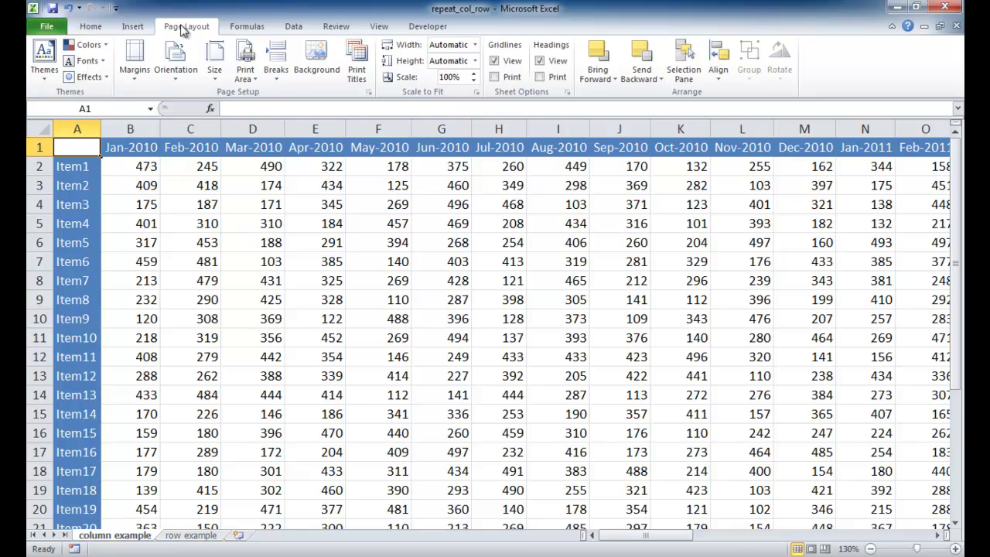
left_click(358, 77)
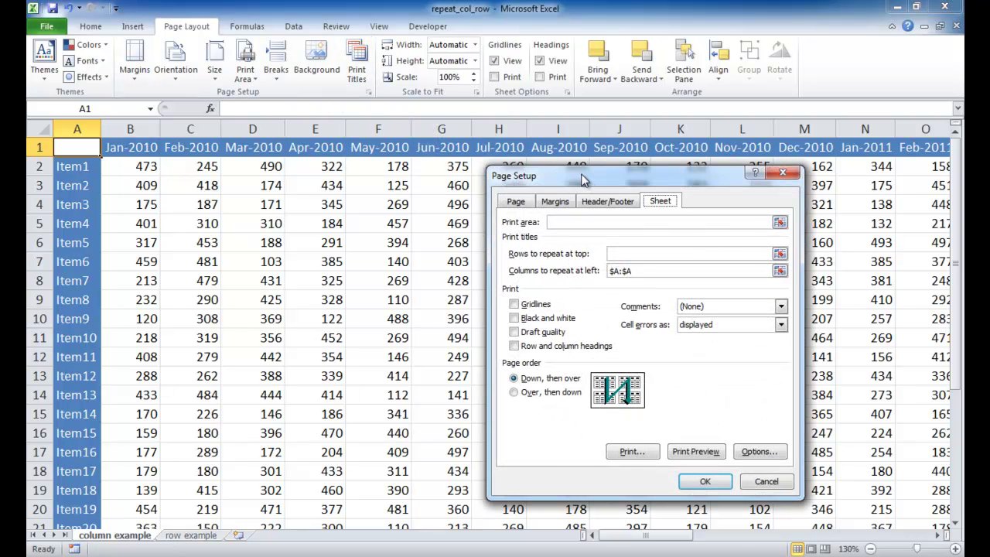
left_click_drag(584, 179, 498, 144)
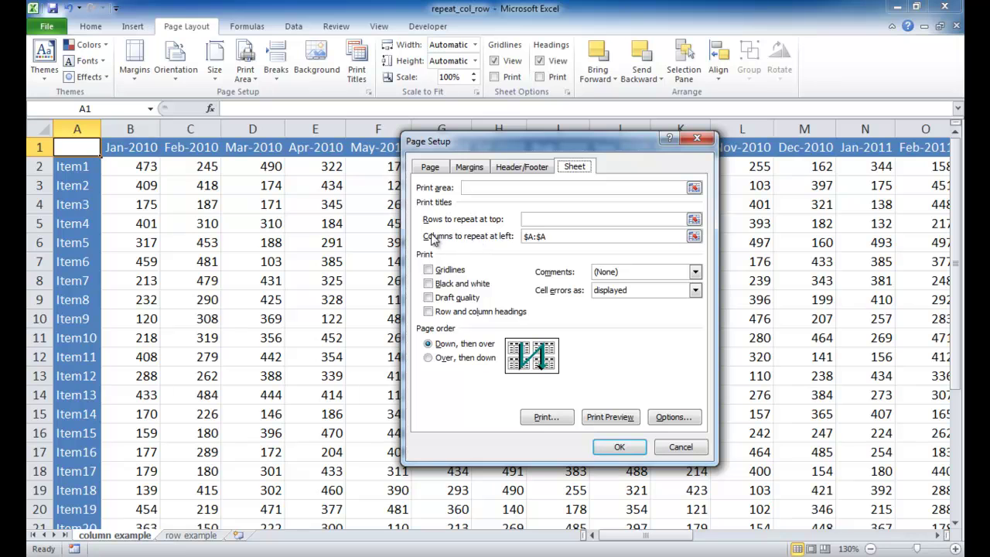
left_click_drag(558, 239, 488, 235)
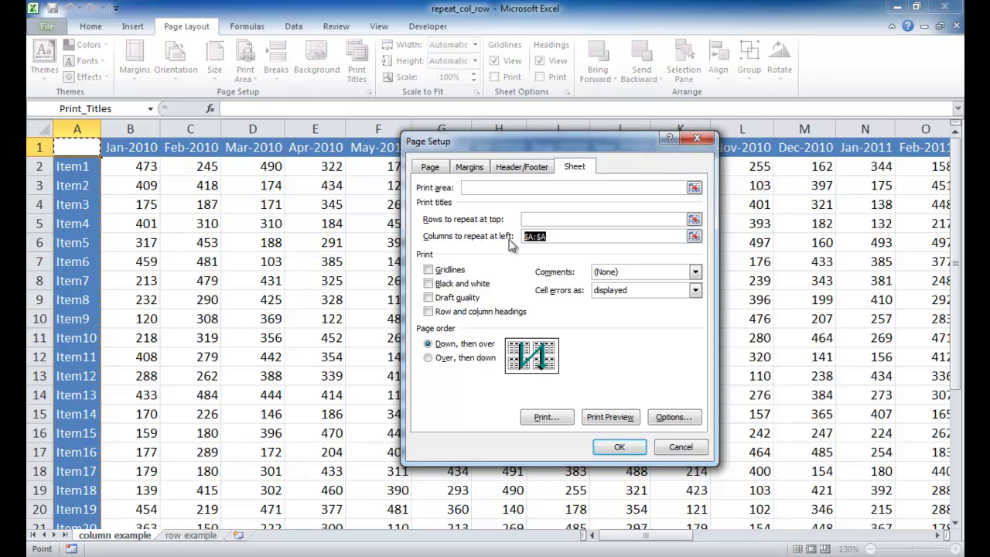
key("Delete")
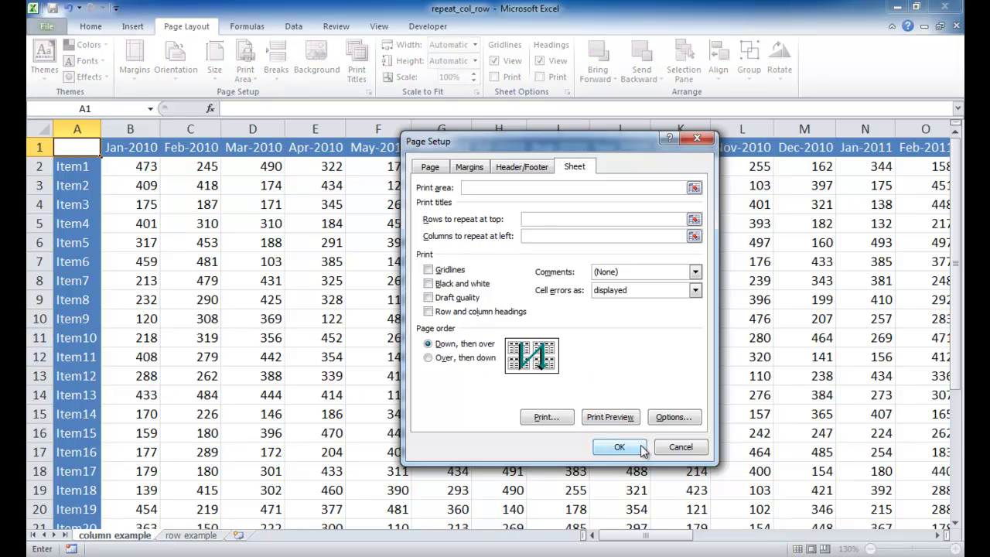
Preview the column example printout without a repeated column and check pages 1 to 3.
left_click(610, 417)
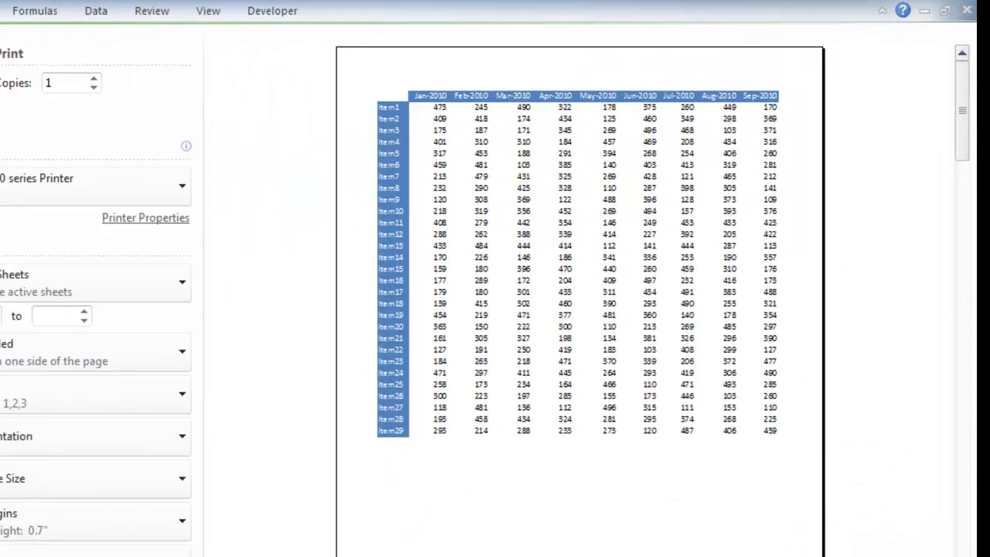
scroll(239, 305, "down", 1)
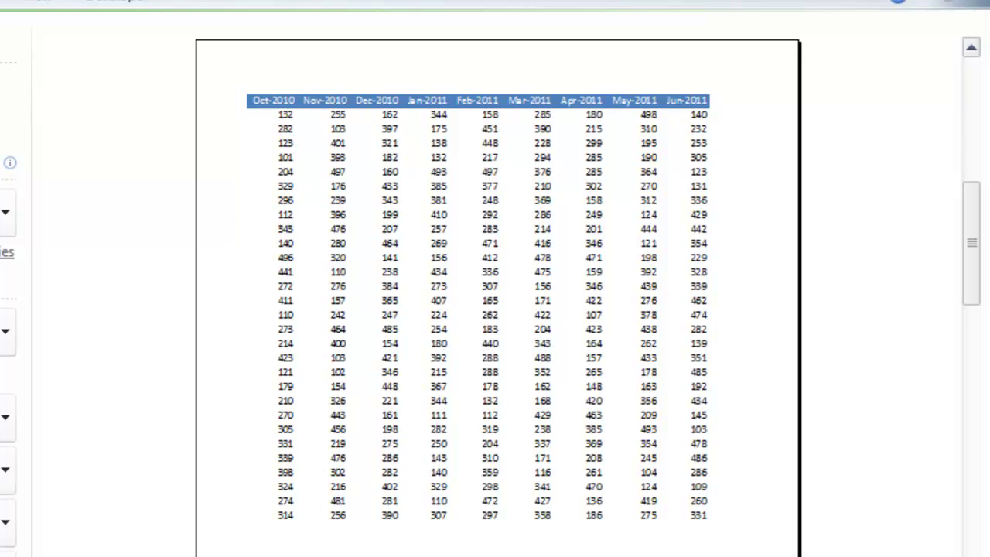
scroll(499, 309, "down", 1)
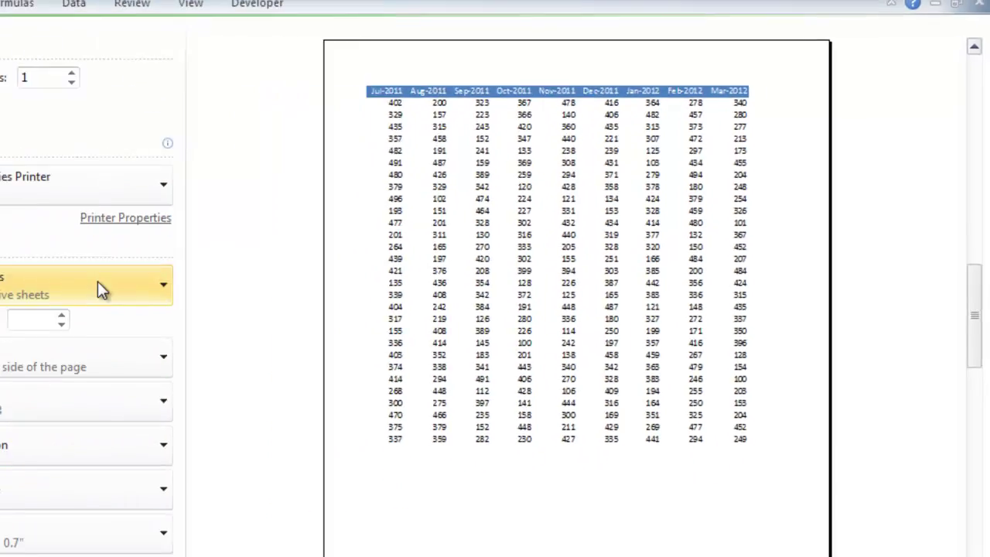
Set column A ($A:$A) as the column to repeat at left when printing the column example sheet.
left_click(196, 13)
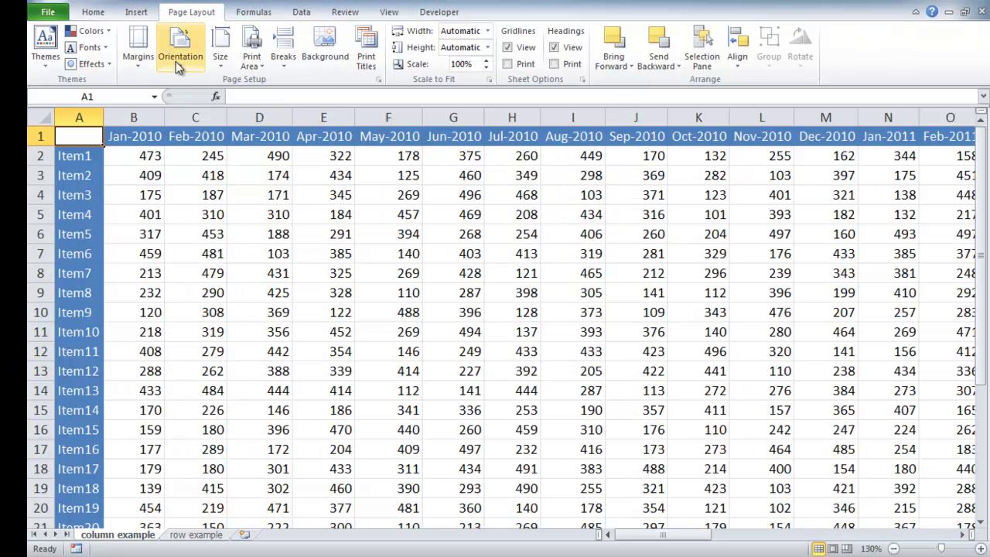
left_click(370, 66)
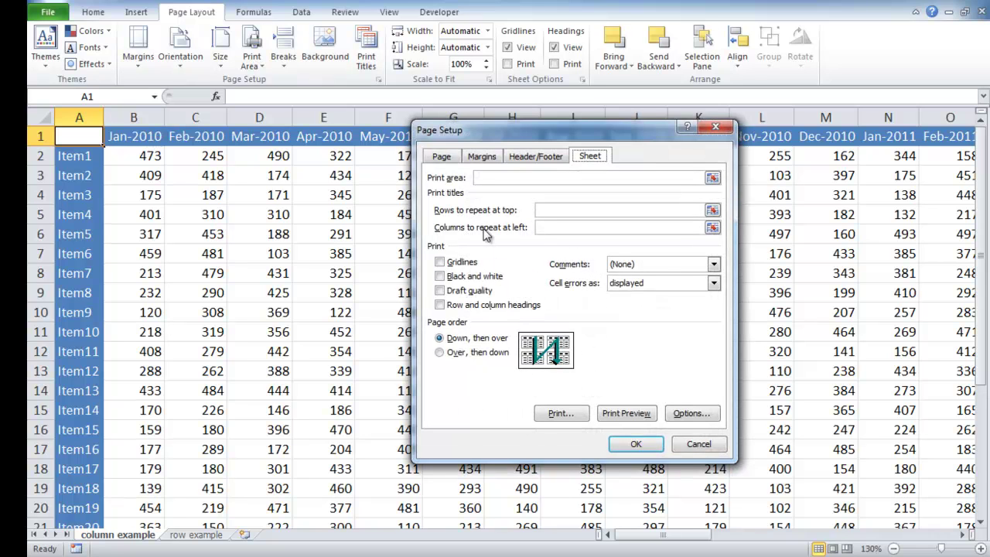
left_click(542, 228)
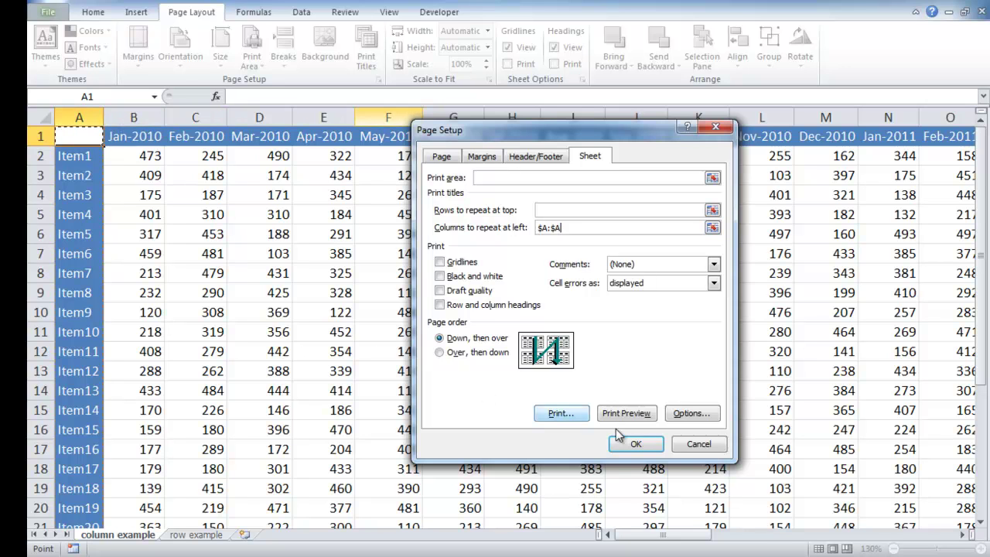
left_click(636, 445)
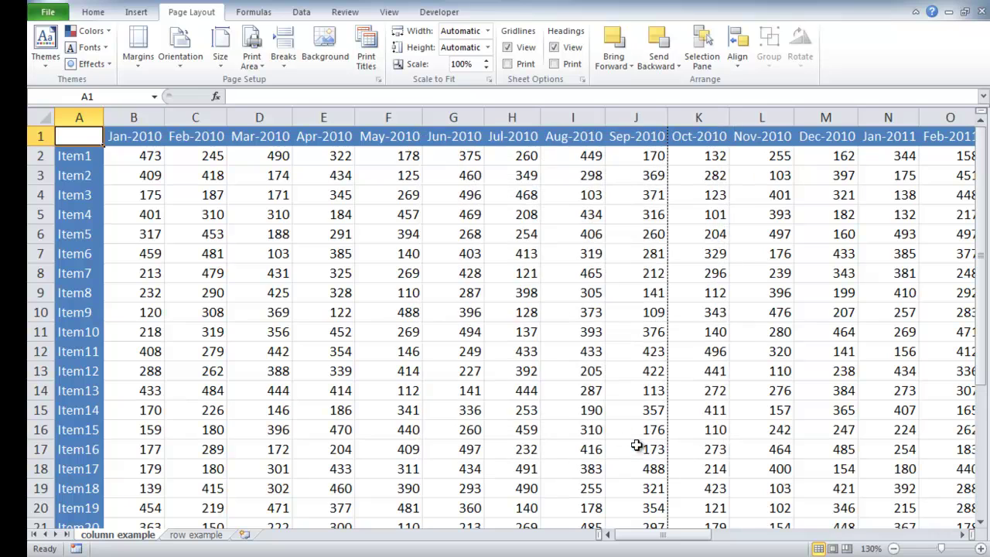
Preview the column example printout and check page 2 for the repeated item column.
left_click(370, 68)
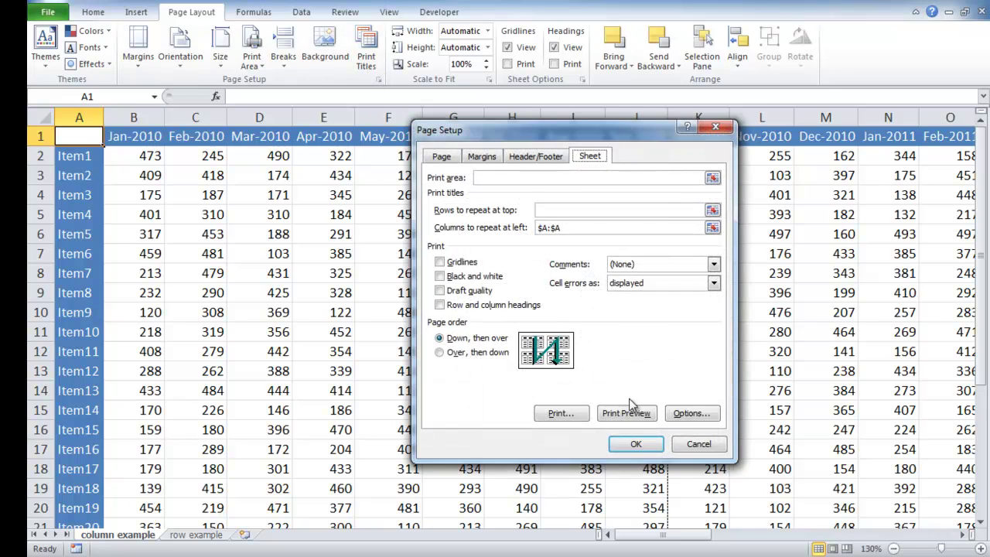
left_click(570, 410)
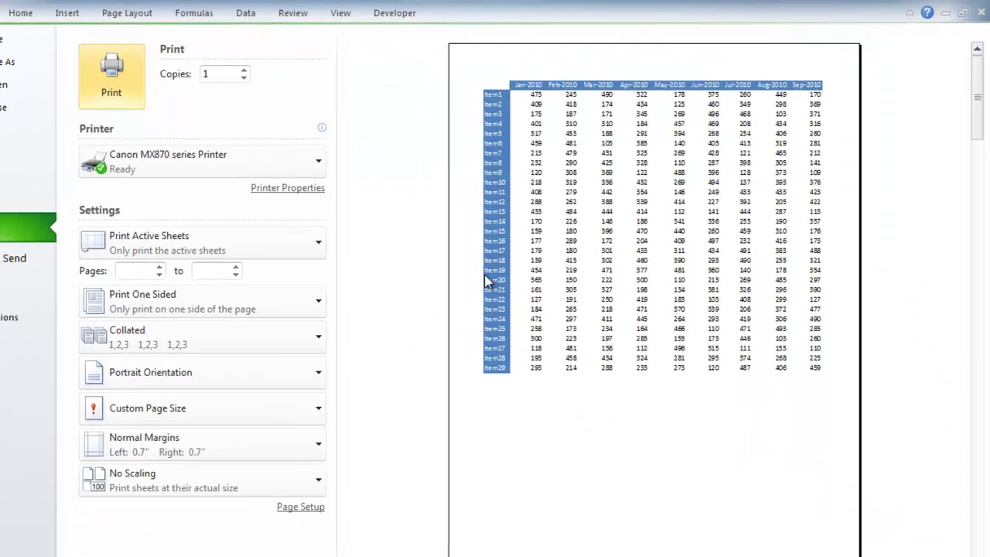
scroll(503, 309, "down", 1)
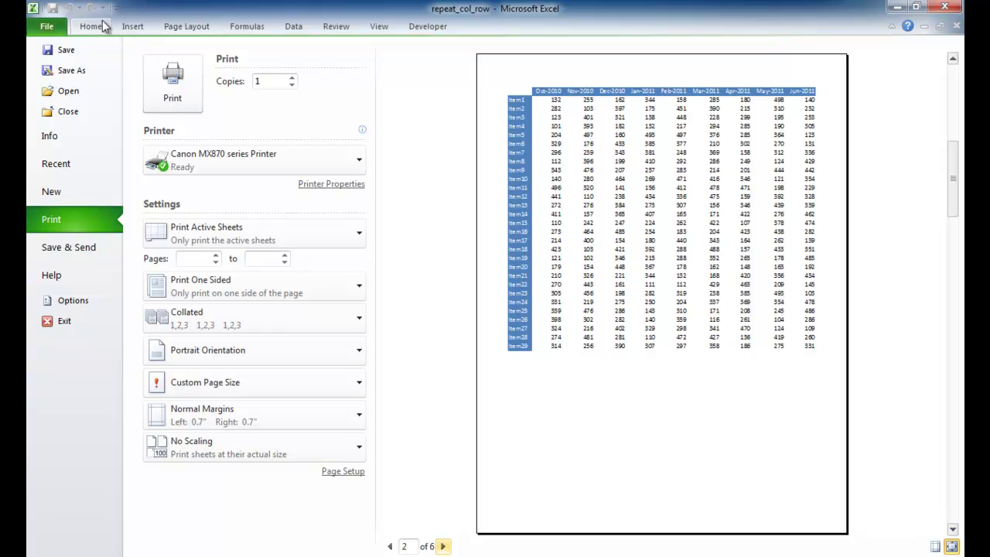
Switch to the row example sheet and clear its rows to repeat at top in the print titles.
left_click(179, 27)
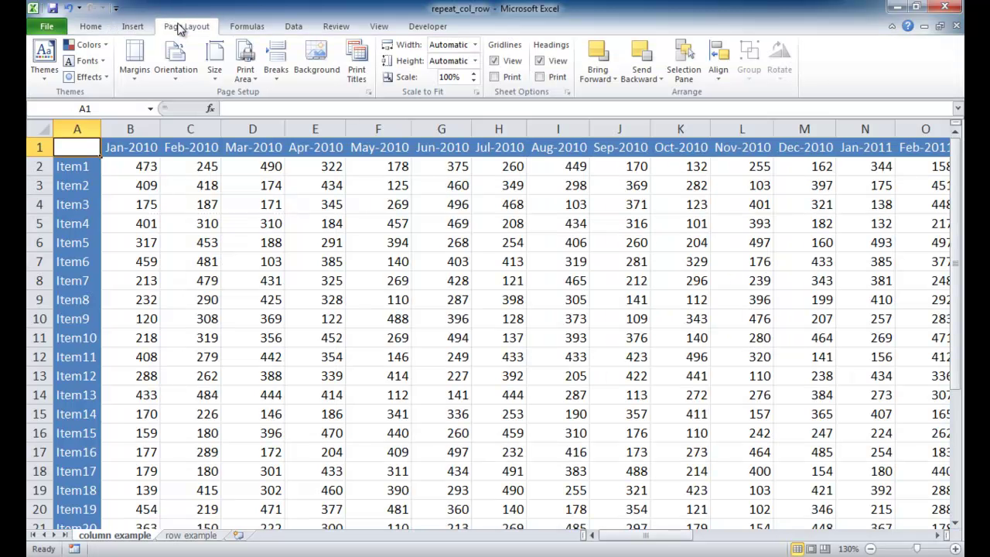
left_click(189, 535)
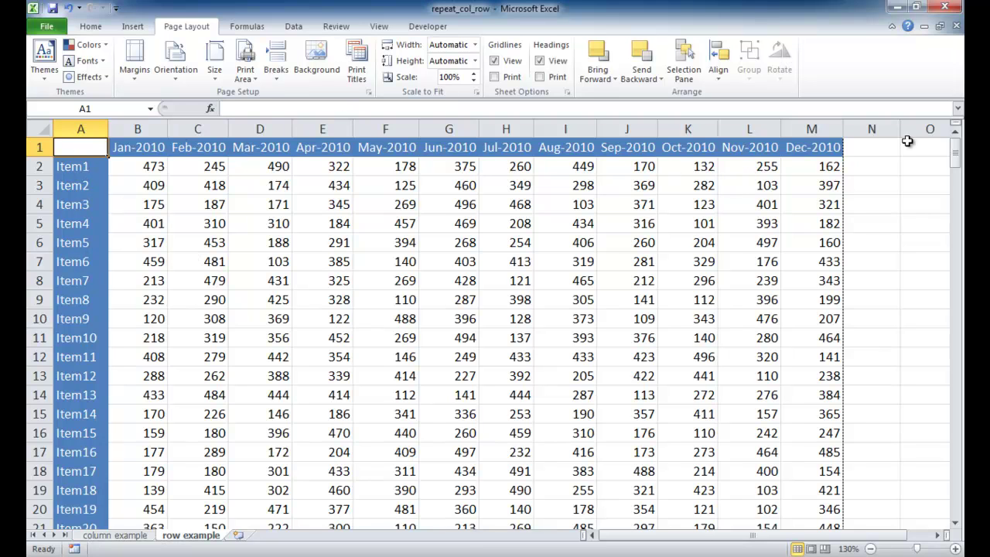
left_click_drag(957, 160, 923, 111)
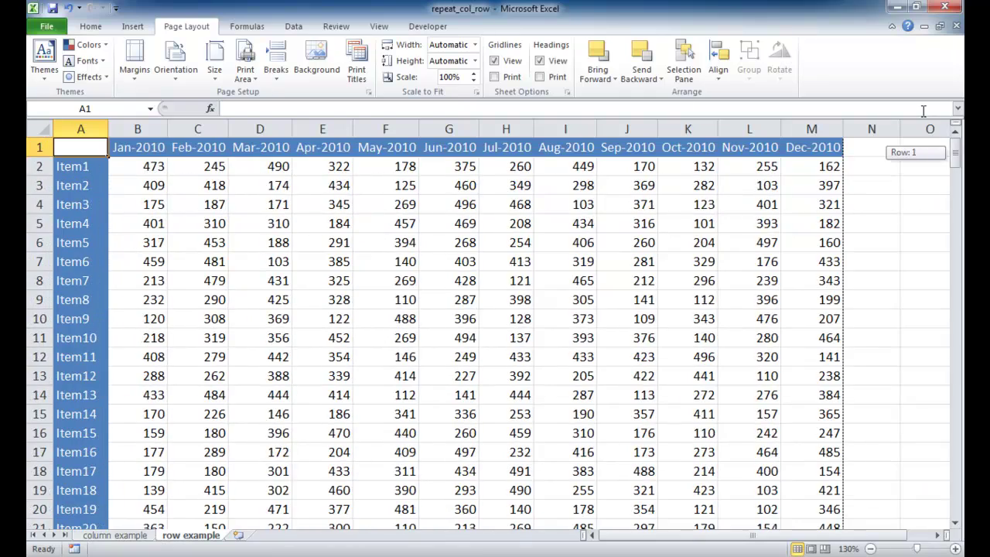
left_click(357, 74)
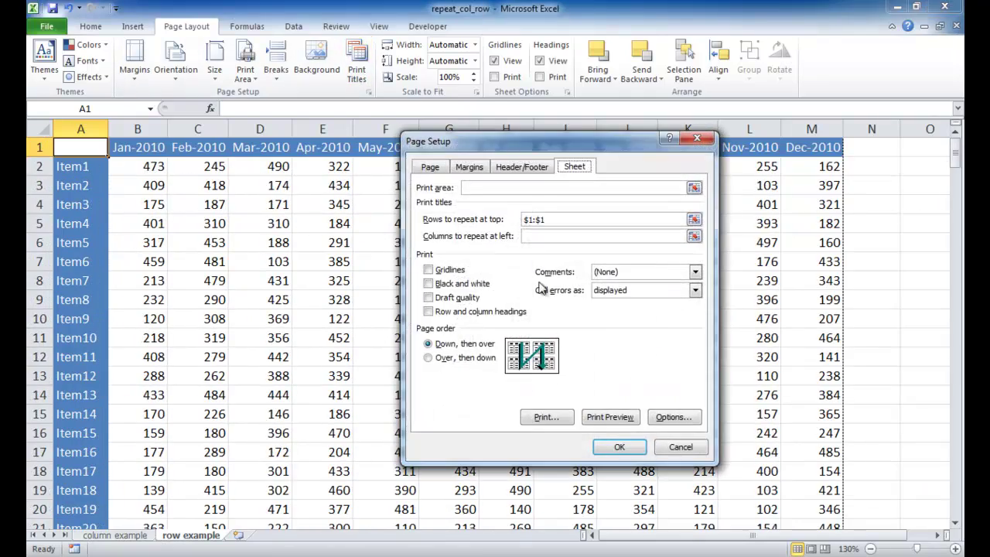
left_click(544, 220)
key("BackSpace")
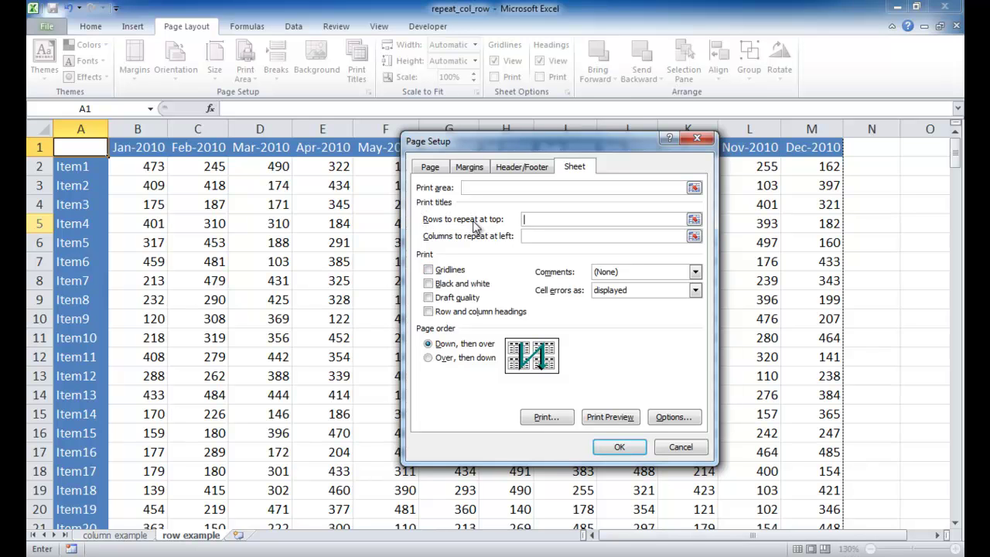
Preview the row example printout without a repeated row and check page 2 for month headers.
left_click(610, 418)
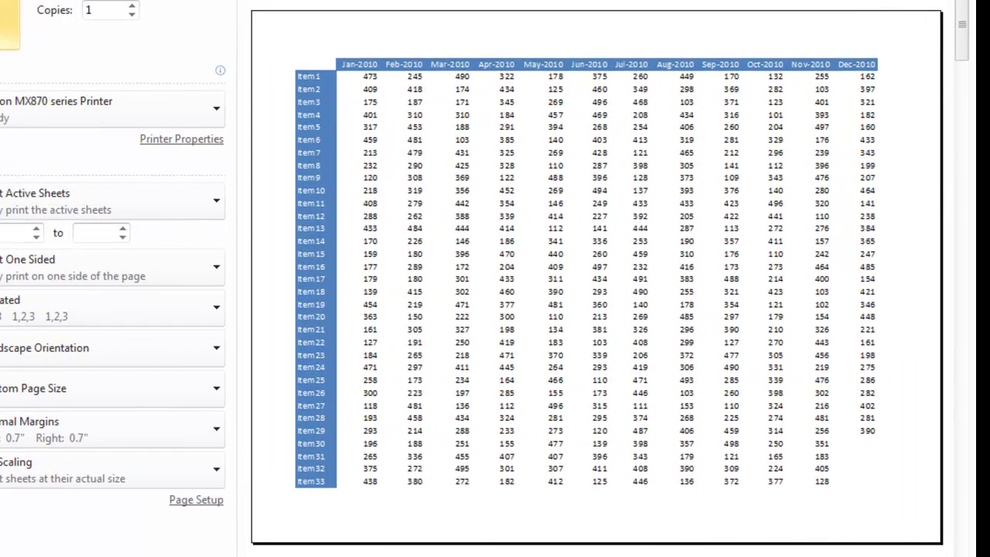
left_click(326, 556)
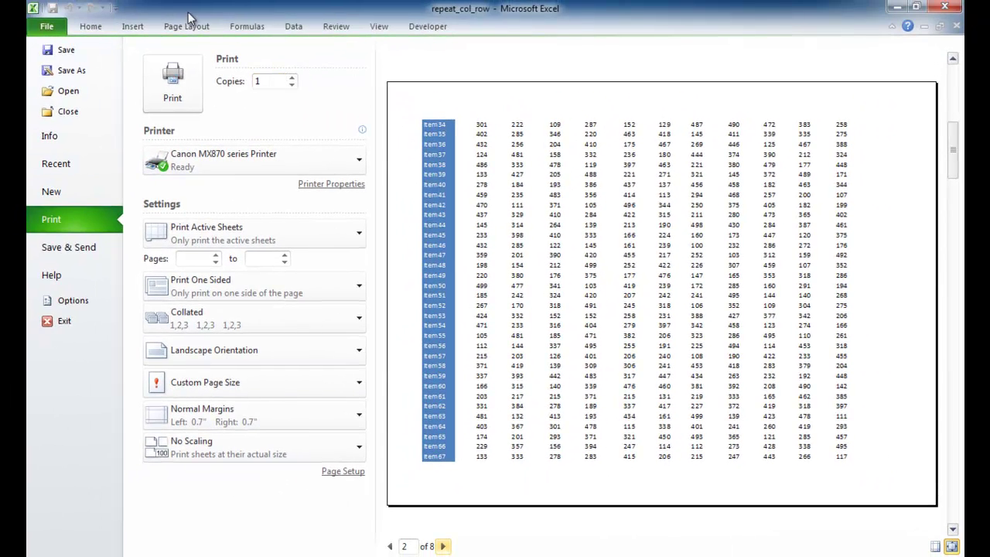
Set row 1 ($1:$1) as the row to repeat at top in the row example sheet's print titles.
left_click(186, 26)
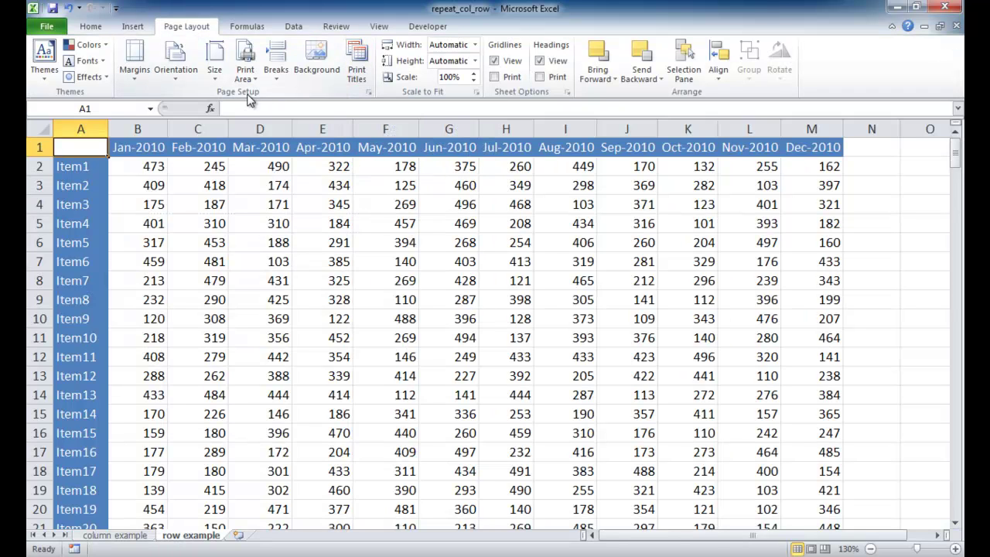
left_click(359, 78)
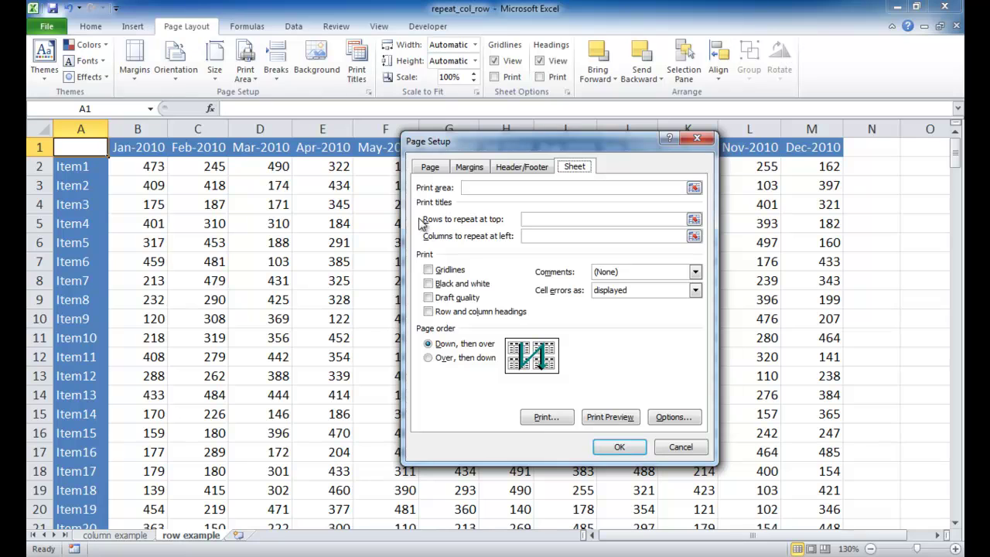
left_click(541, 220)
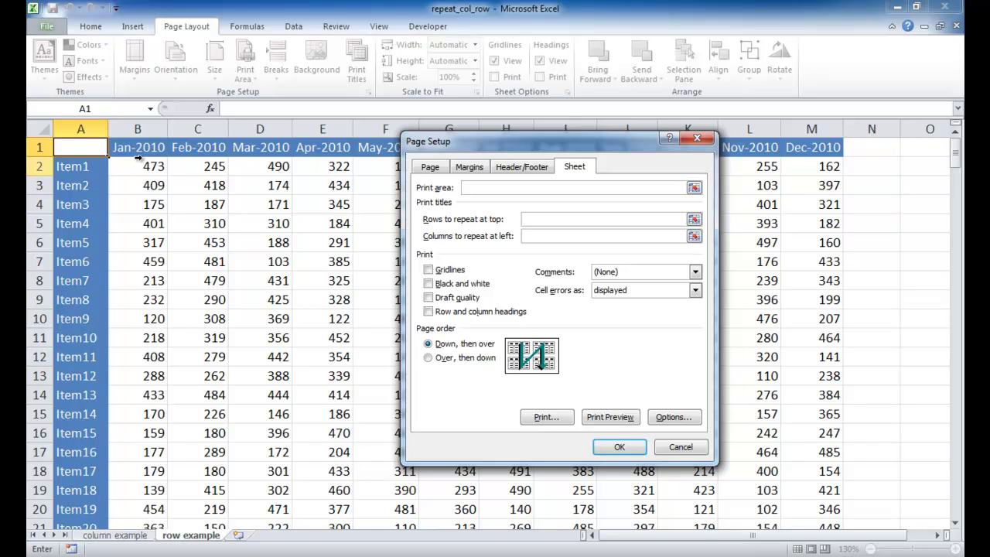
left_click(61, 149)
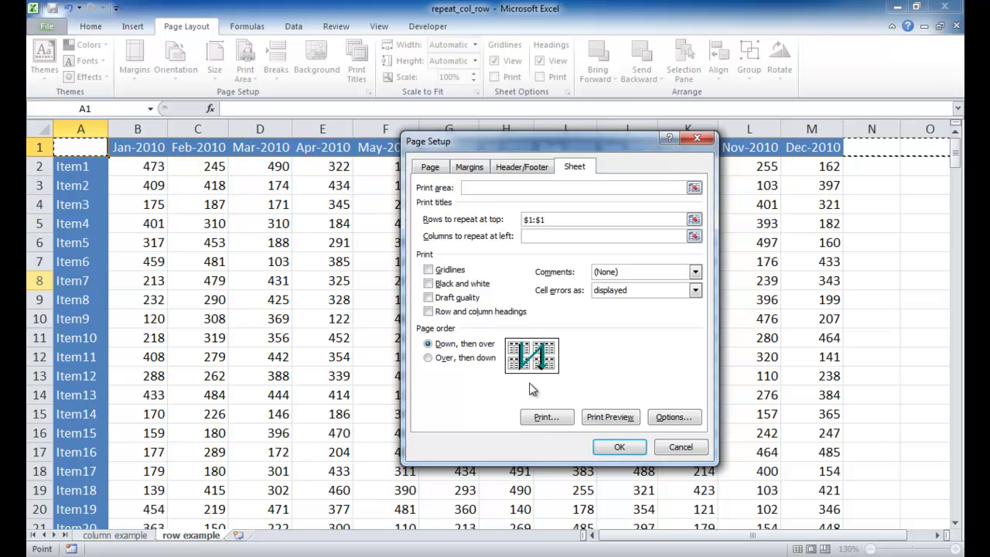
Preview the row example printout and check pages 1 to 3 for the repeated month header row.
left_click(609, 419)
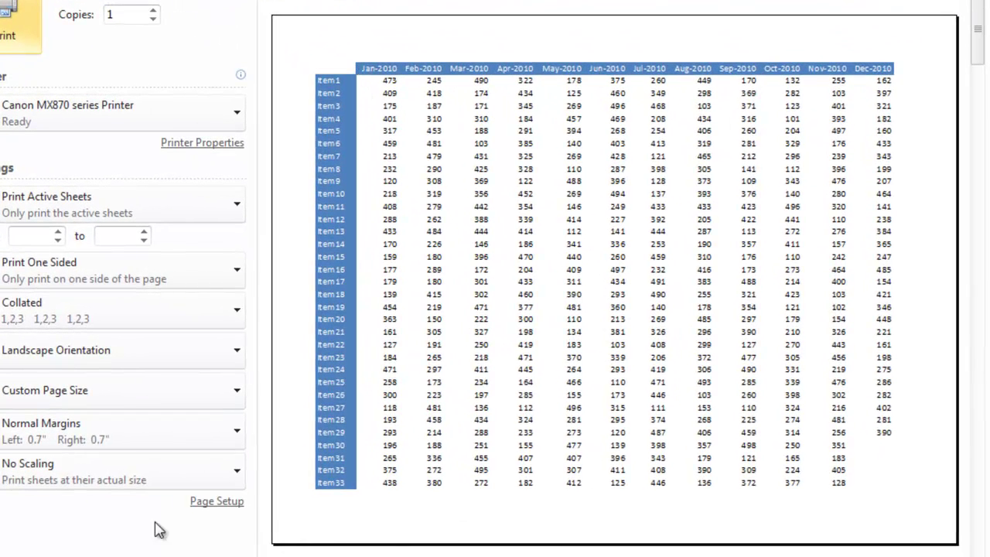
left_click(353, 556)
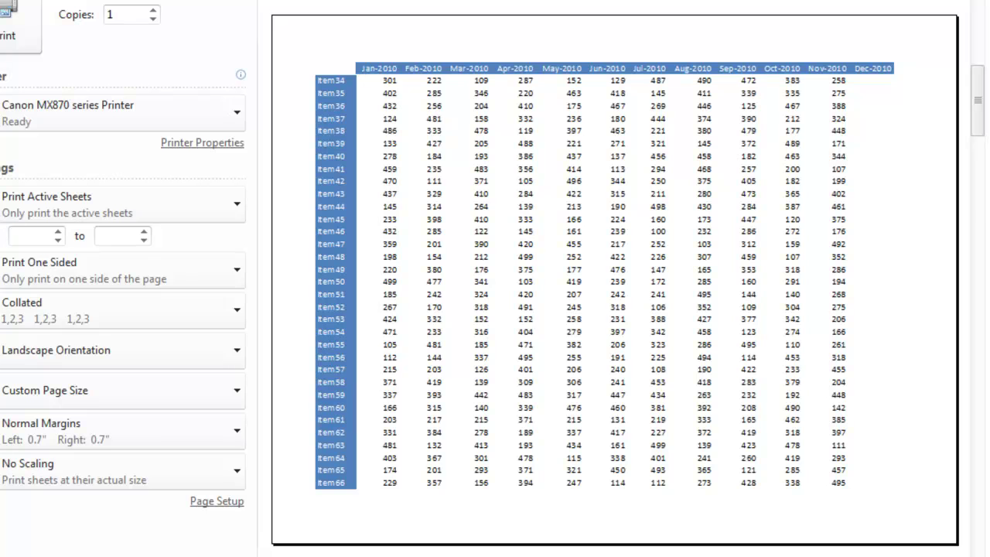
left_click(354, 556)
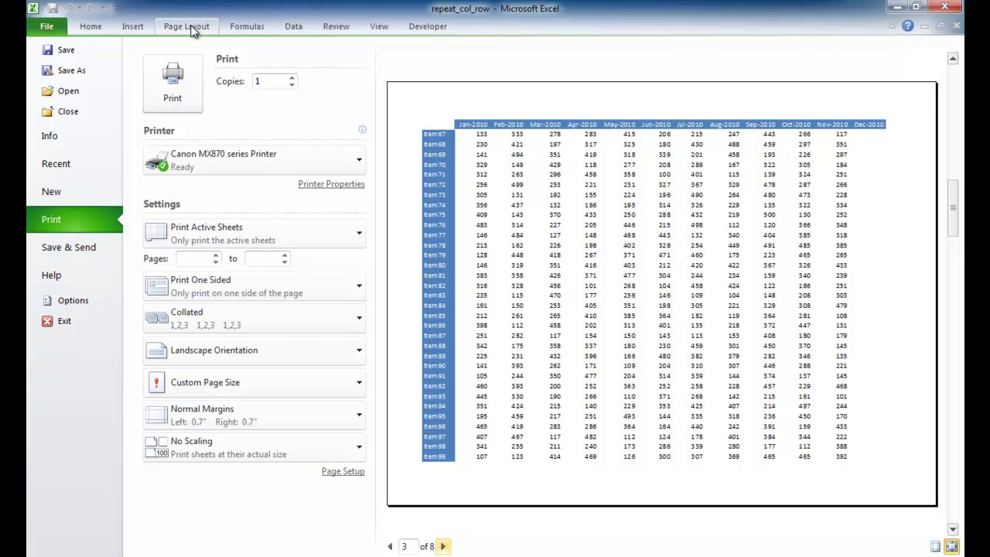
Reopen the row example sheet's print titles settings to review the rows to repeat at top.
left_click(189, 28)
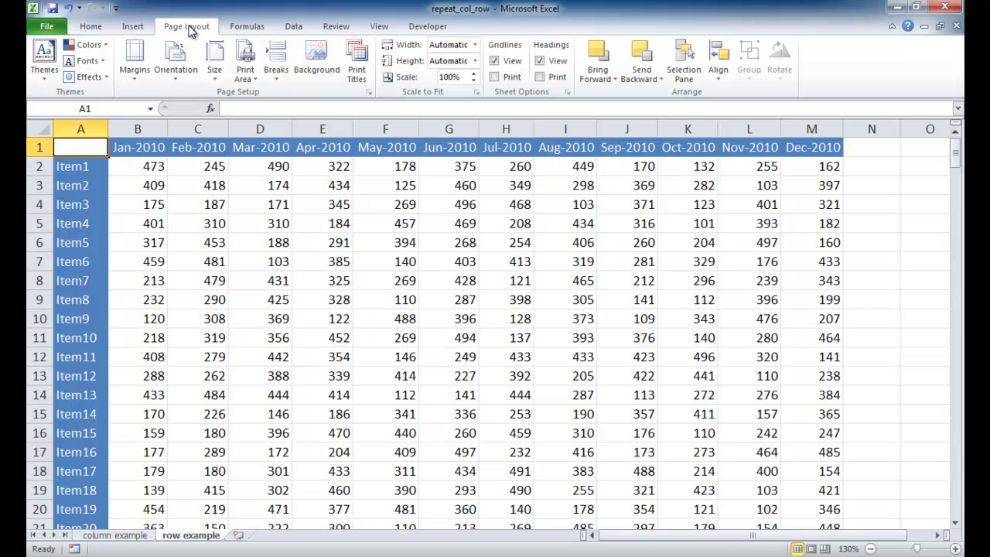
left_click(367, 83)
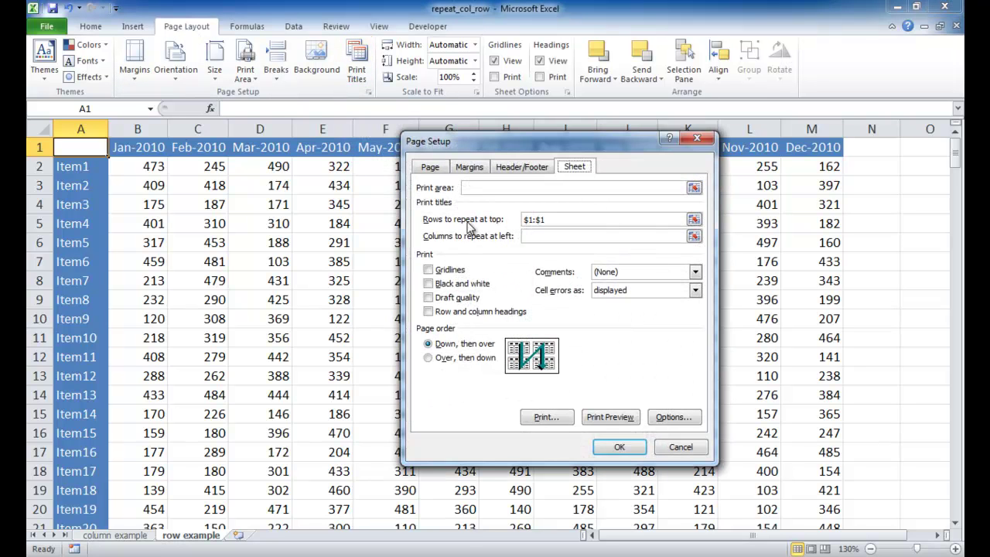